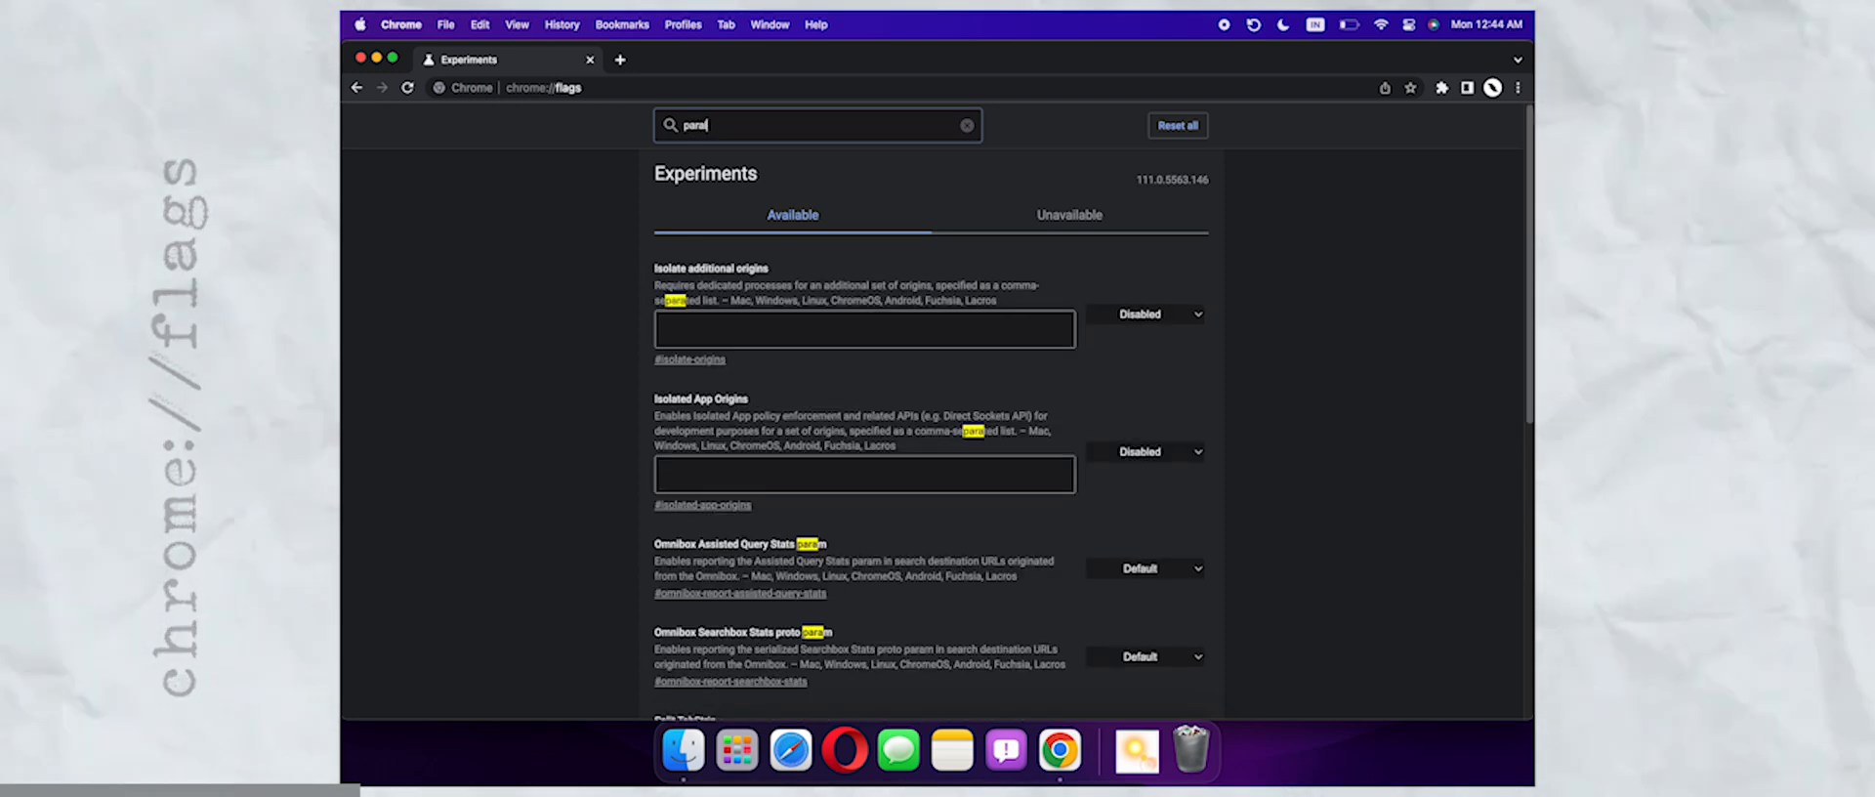
type("llel")
Step: Set Parallel downloading to Enabled and relaunch Chrome to apply it
left_click(1143, 293)
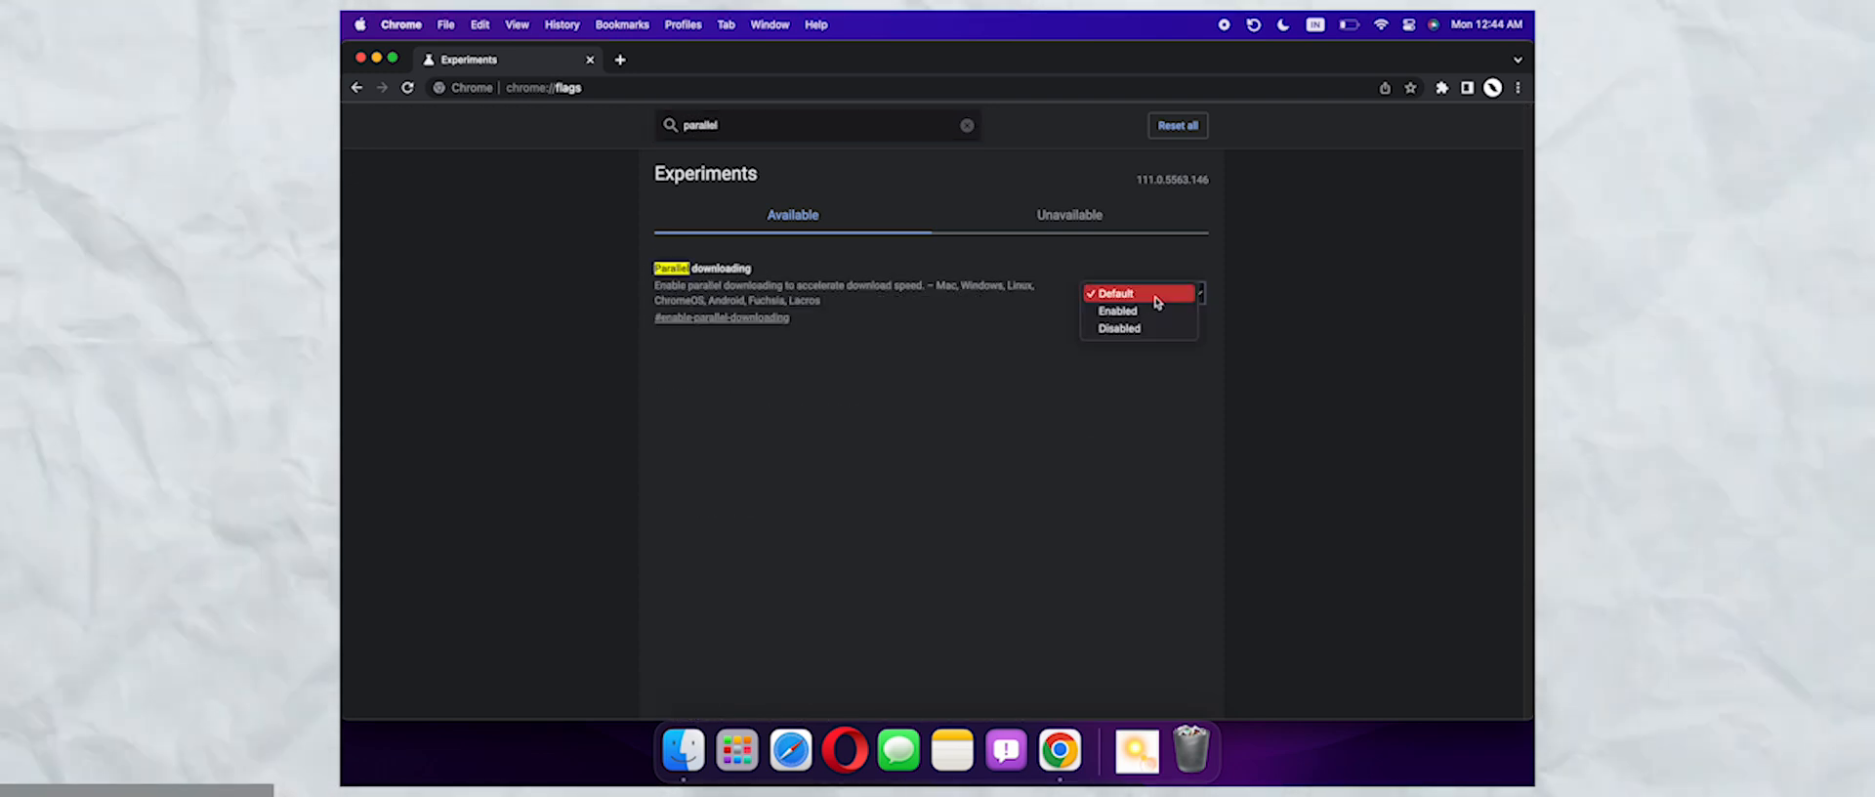
left_click(1144, 313)
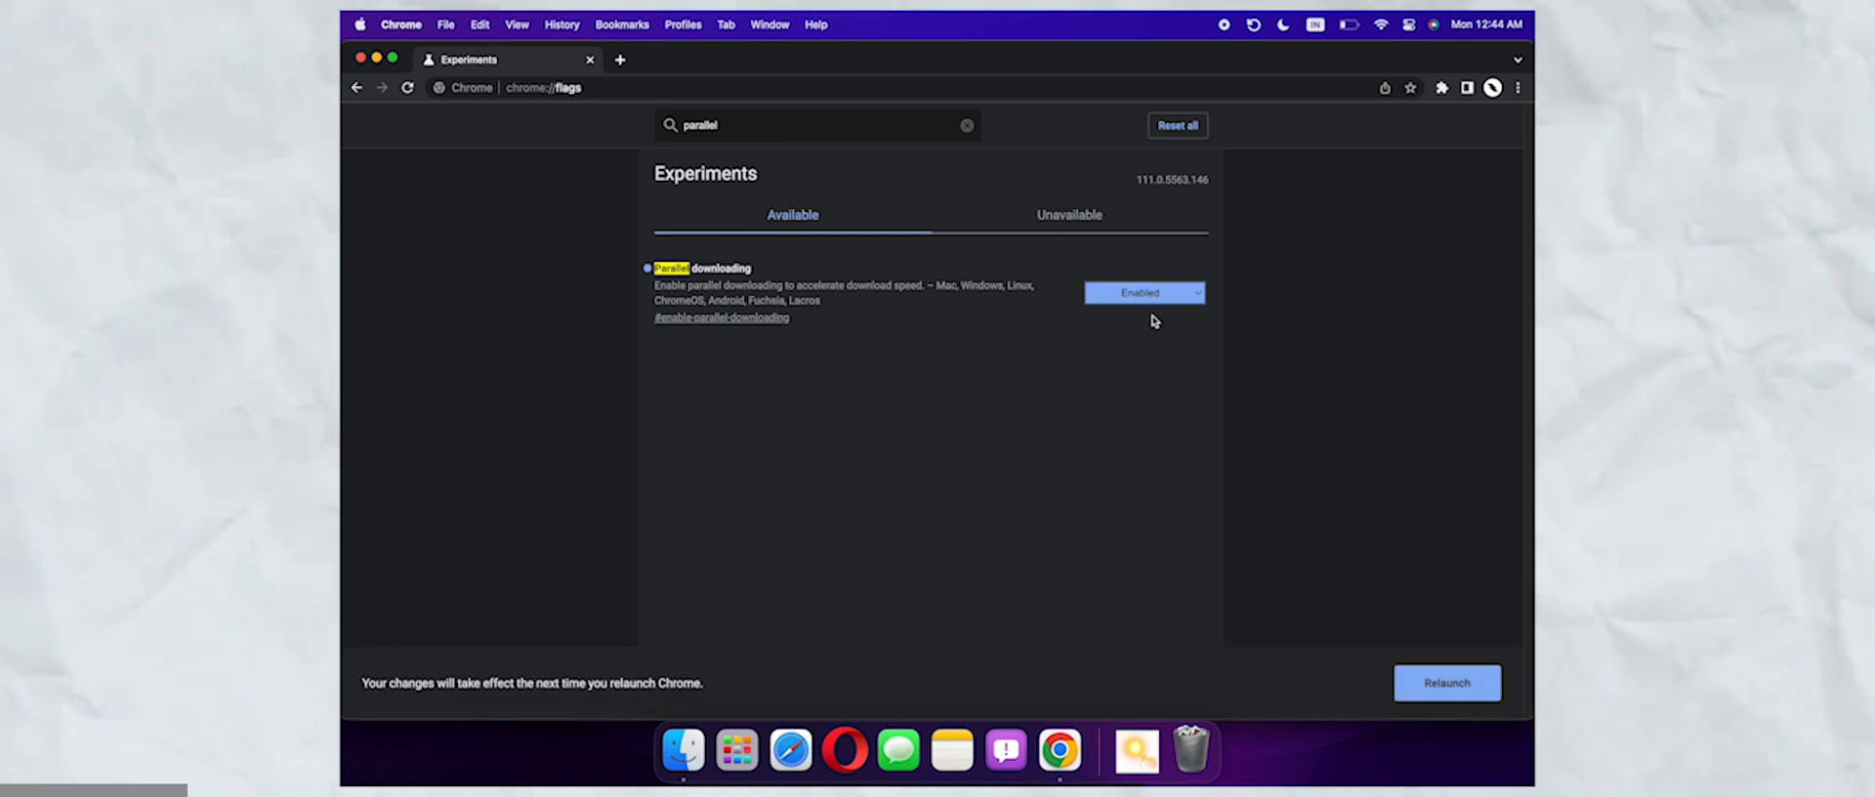
left_click(1450, 687)
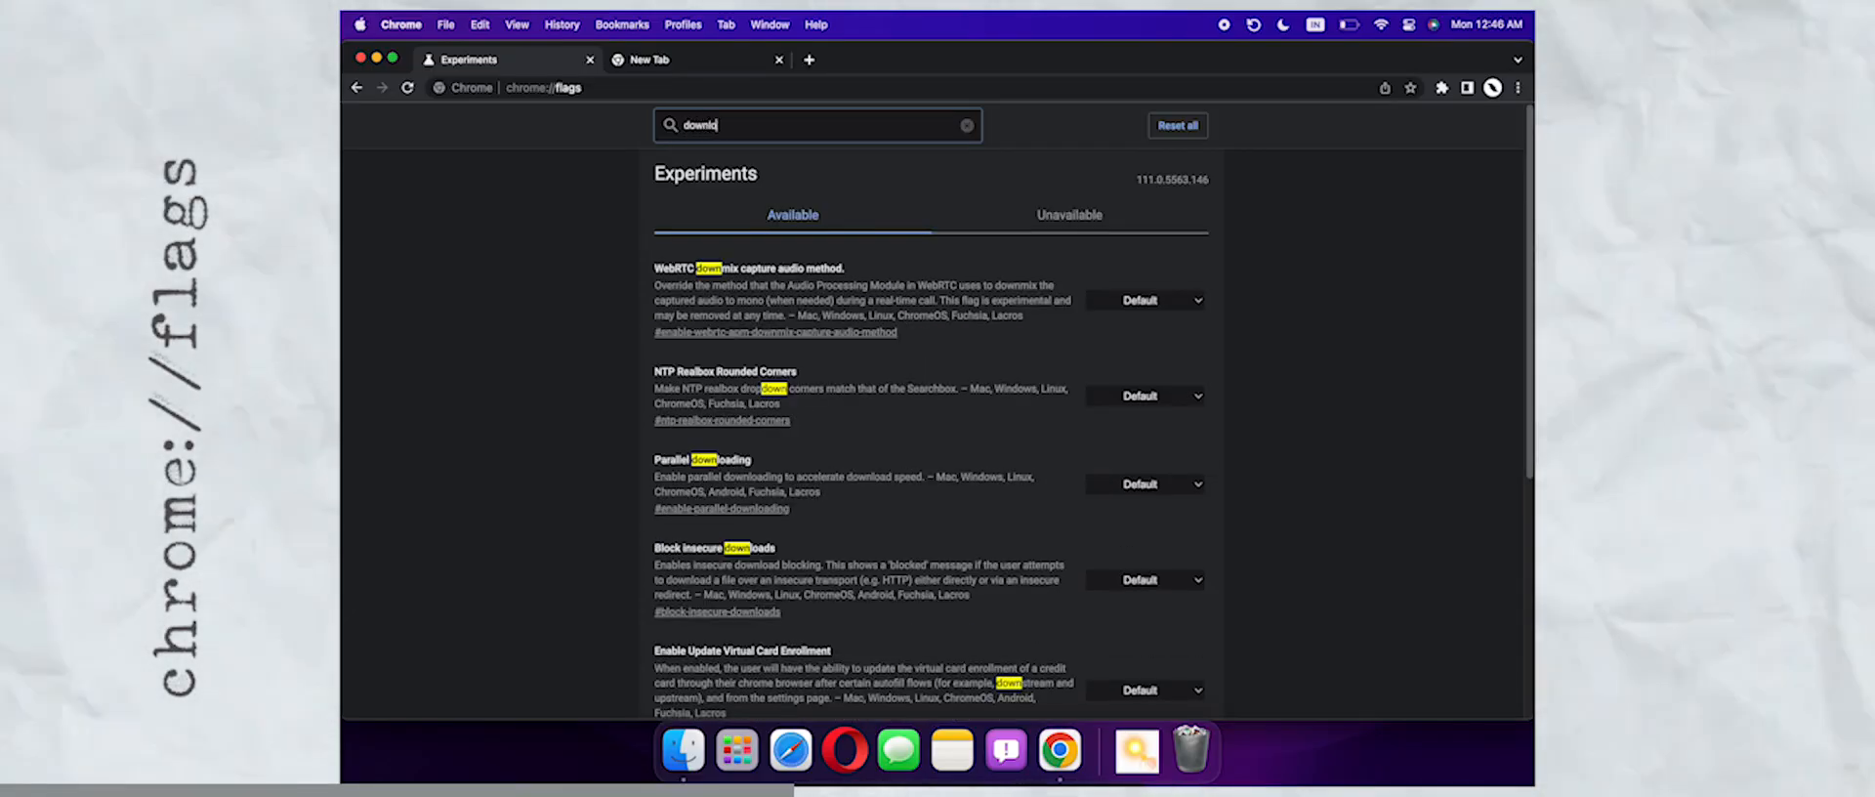
type("load bubble")
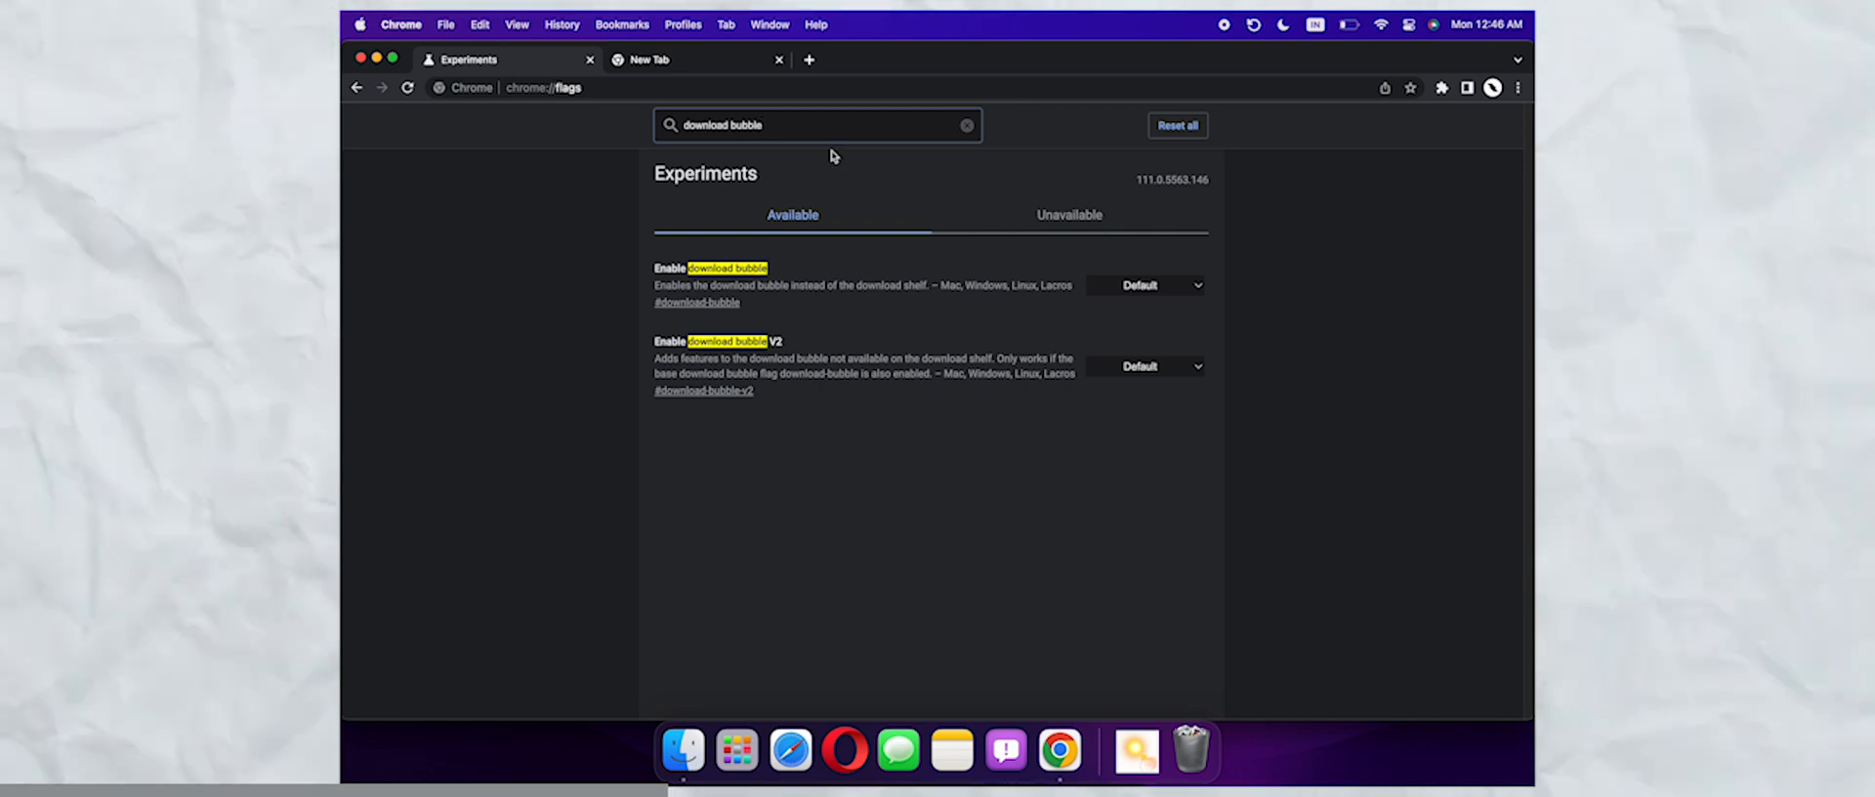
Step: Set the Enable download bubble experiment to Enabled
left_click(1161, 284)
left_click(1149, 307)
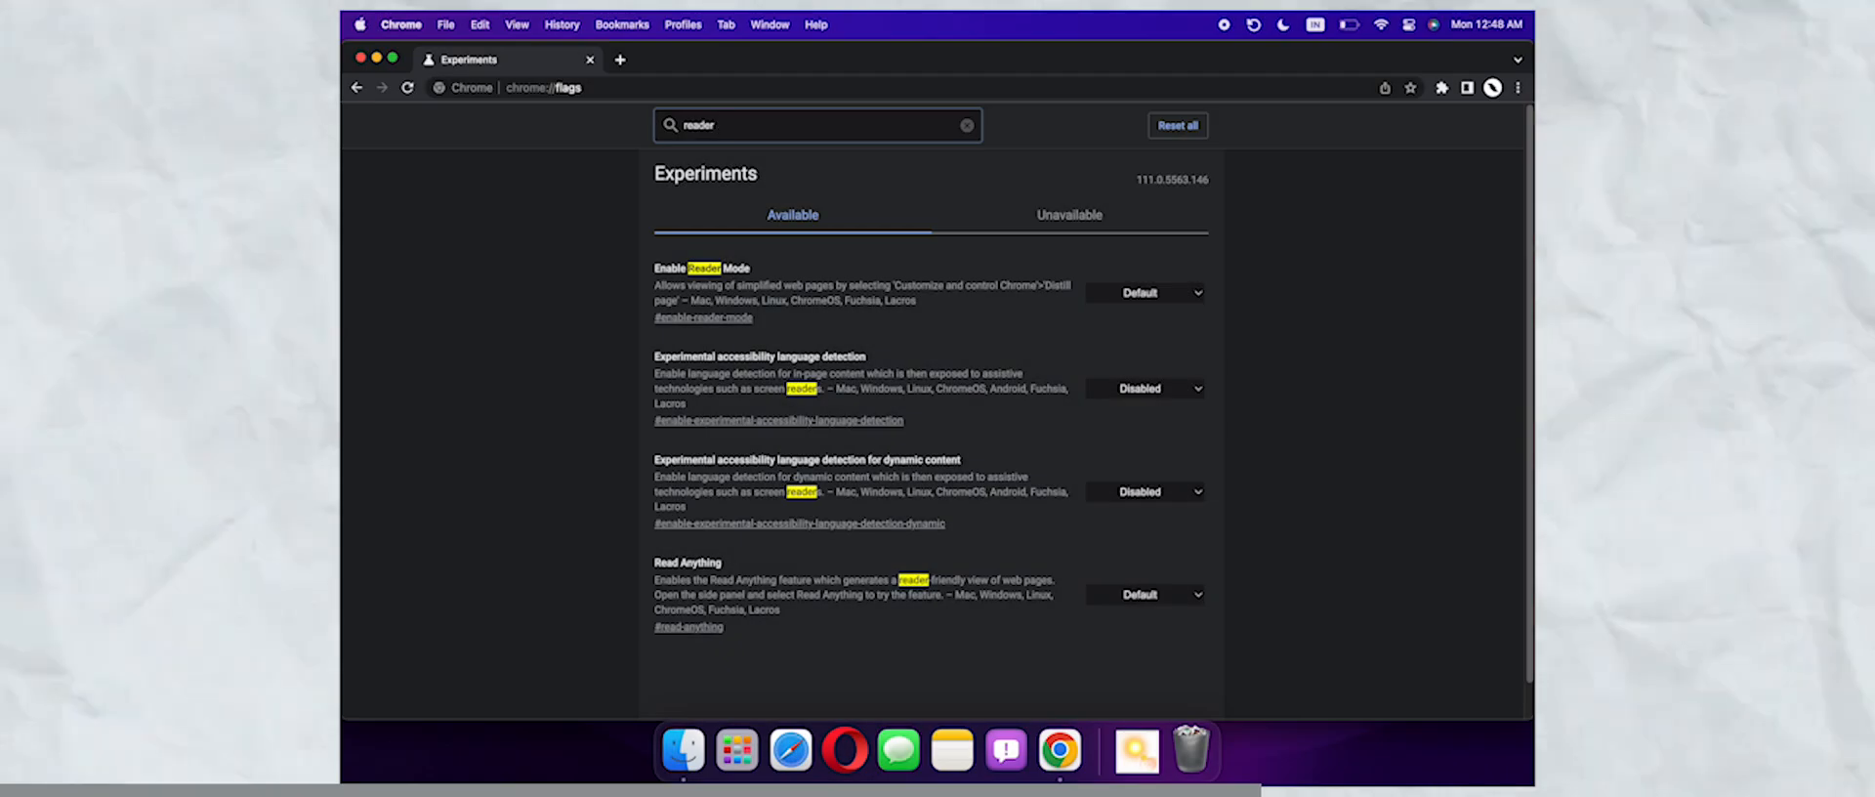
type(" mod")
Step: Set the Enable Reader Mode experiment to Enabled
left_click(1158, 291)
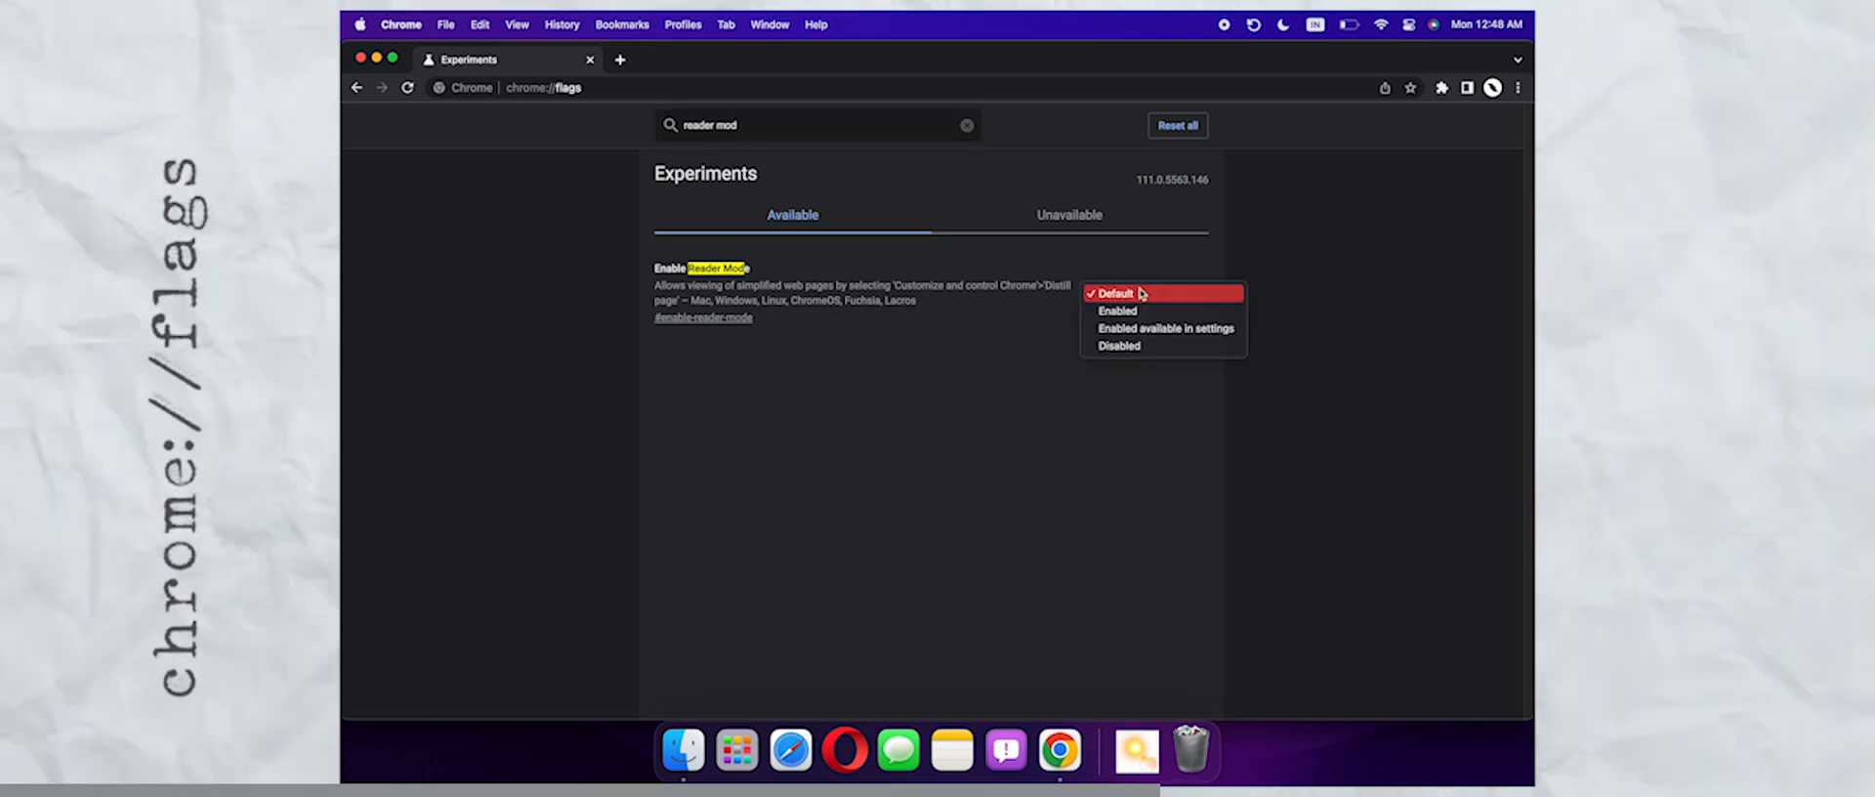
left_click(1156, 310)
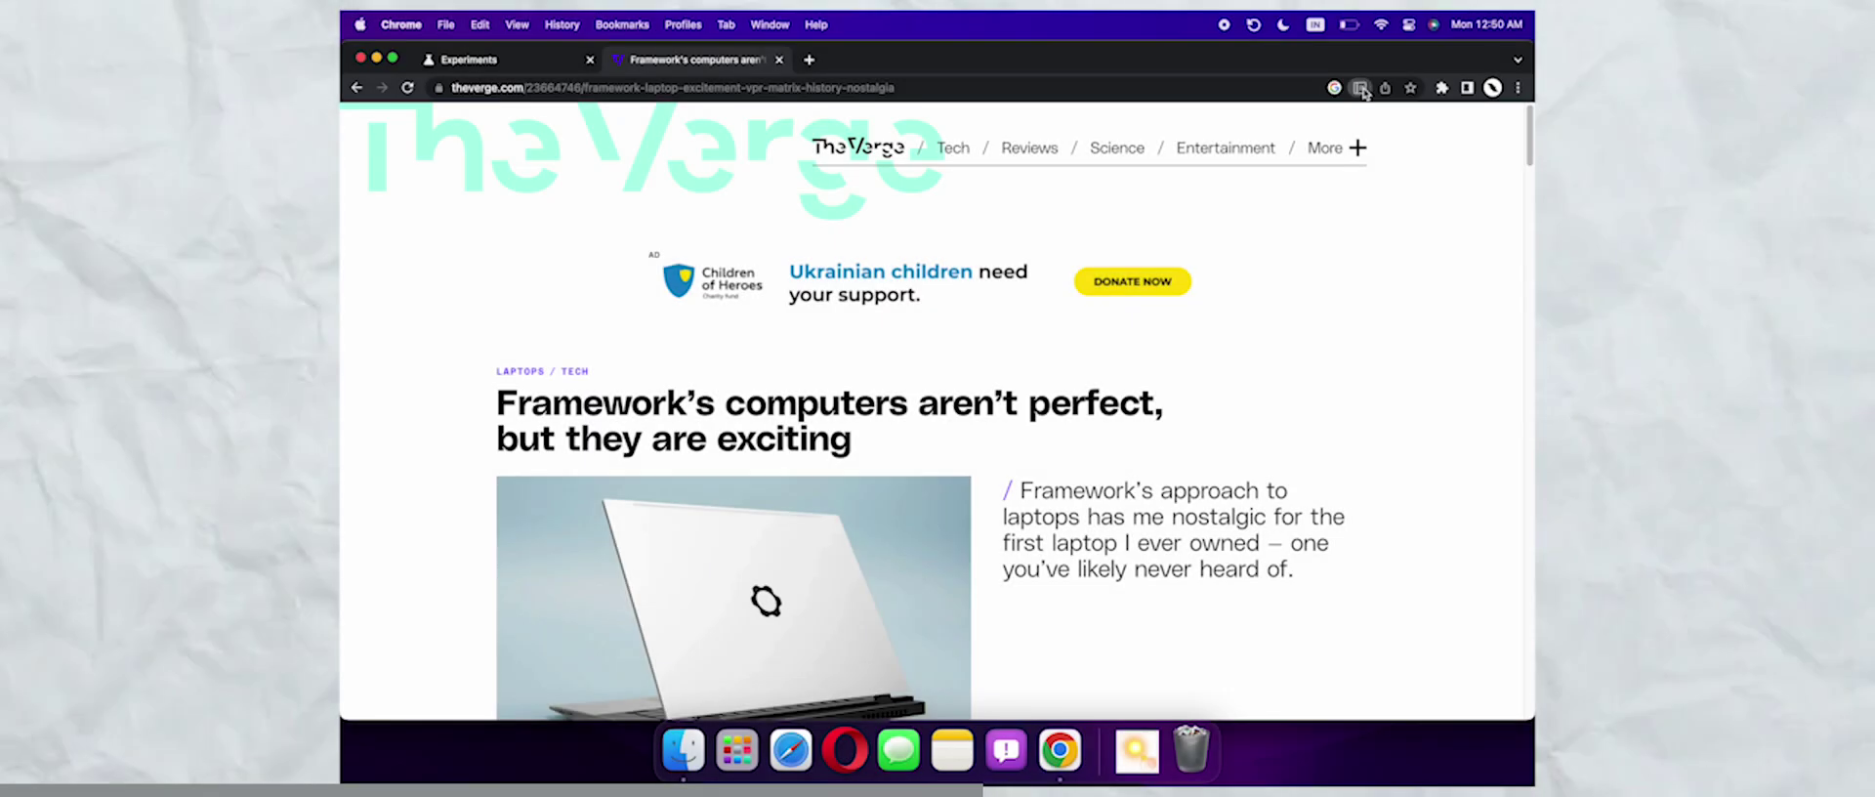
Step: Show the Verge article in Reader Mode with a sepia background after trying dark
left_click(1362, 88)
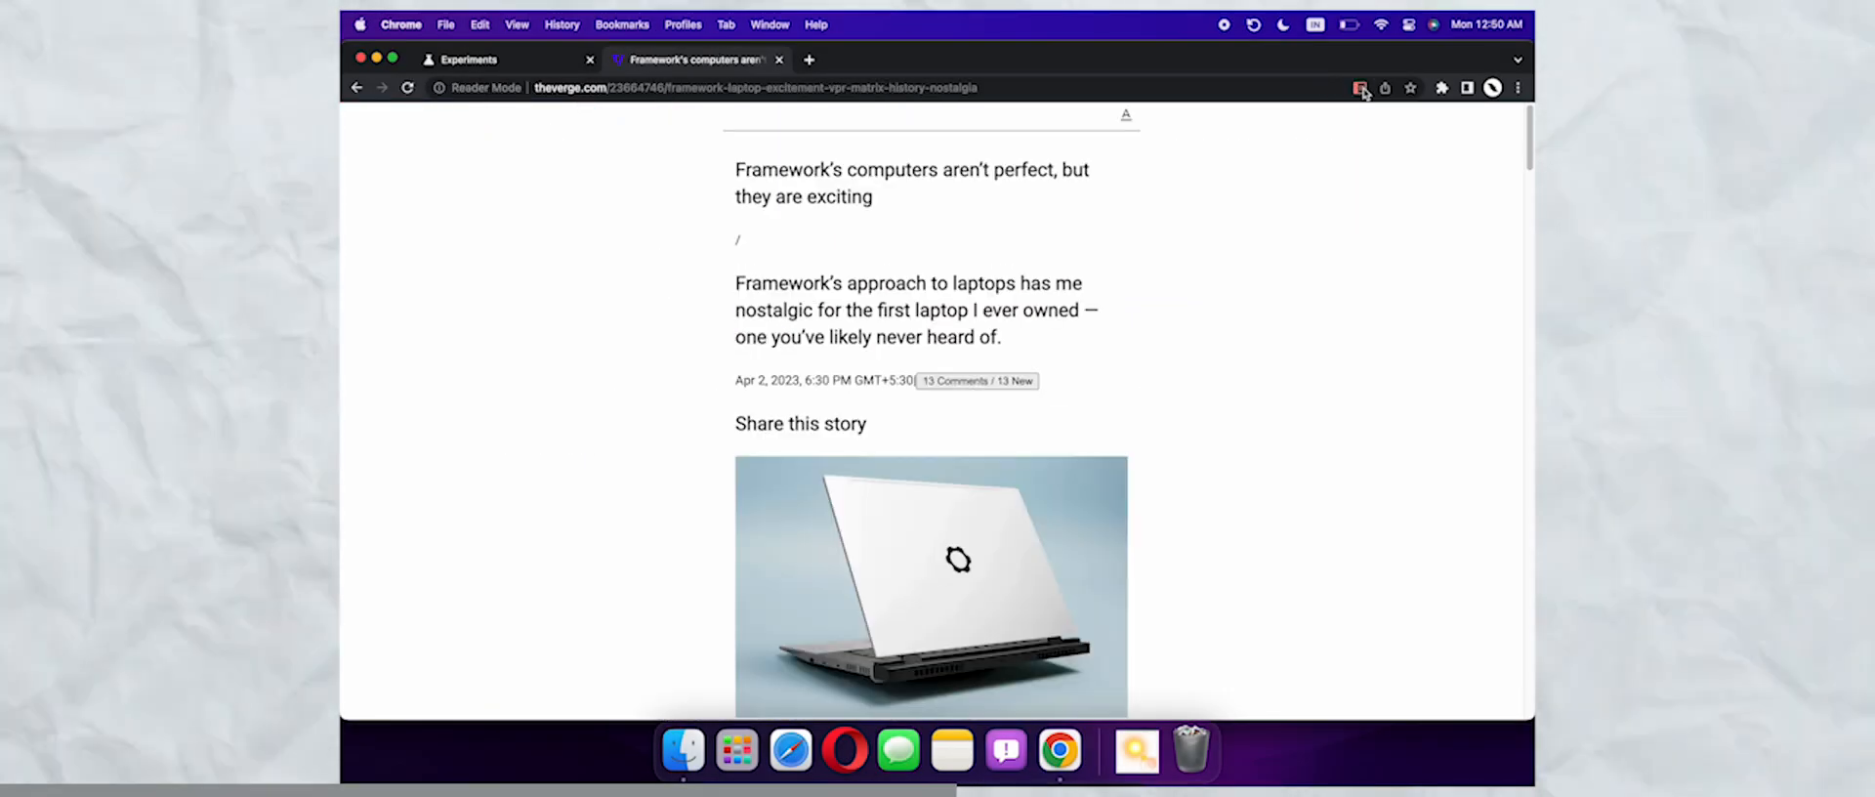
scroll(1096, 284, "down", 5)
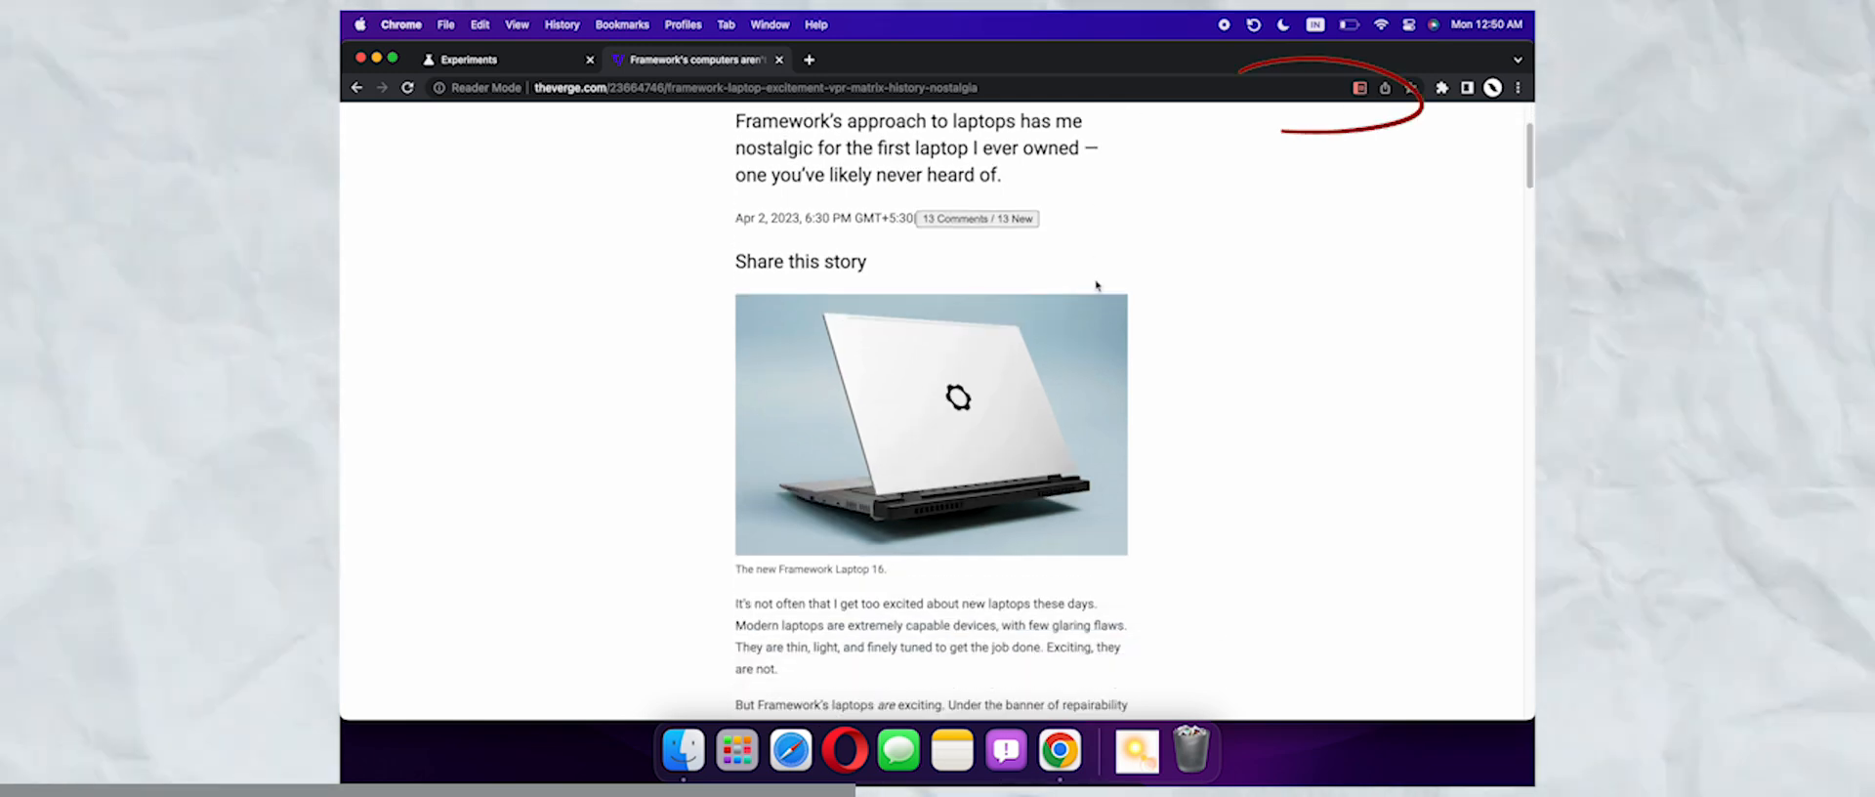
scroll(1096, 284, "down", 3)
scroll(1097, 284, "up", 8)
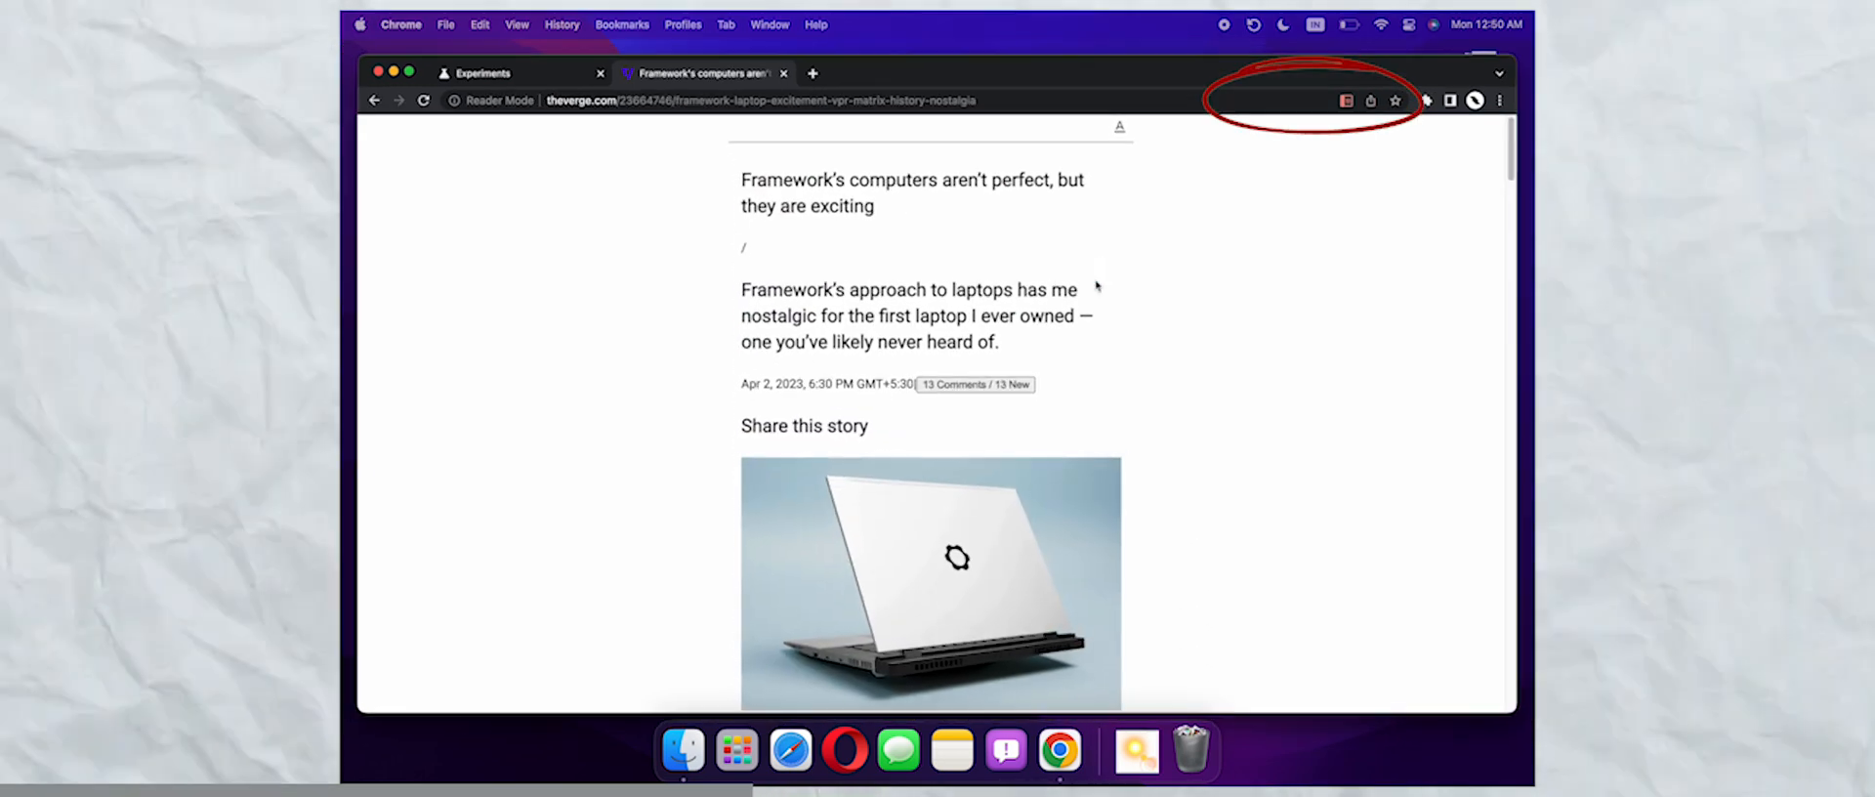
scroll(1097, 286, "down", 3)
scroll(1096, 284, "down", 5)
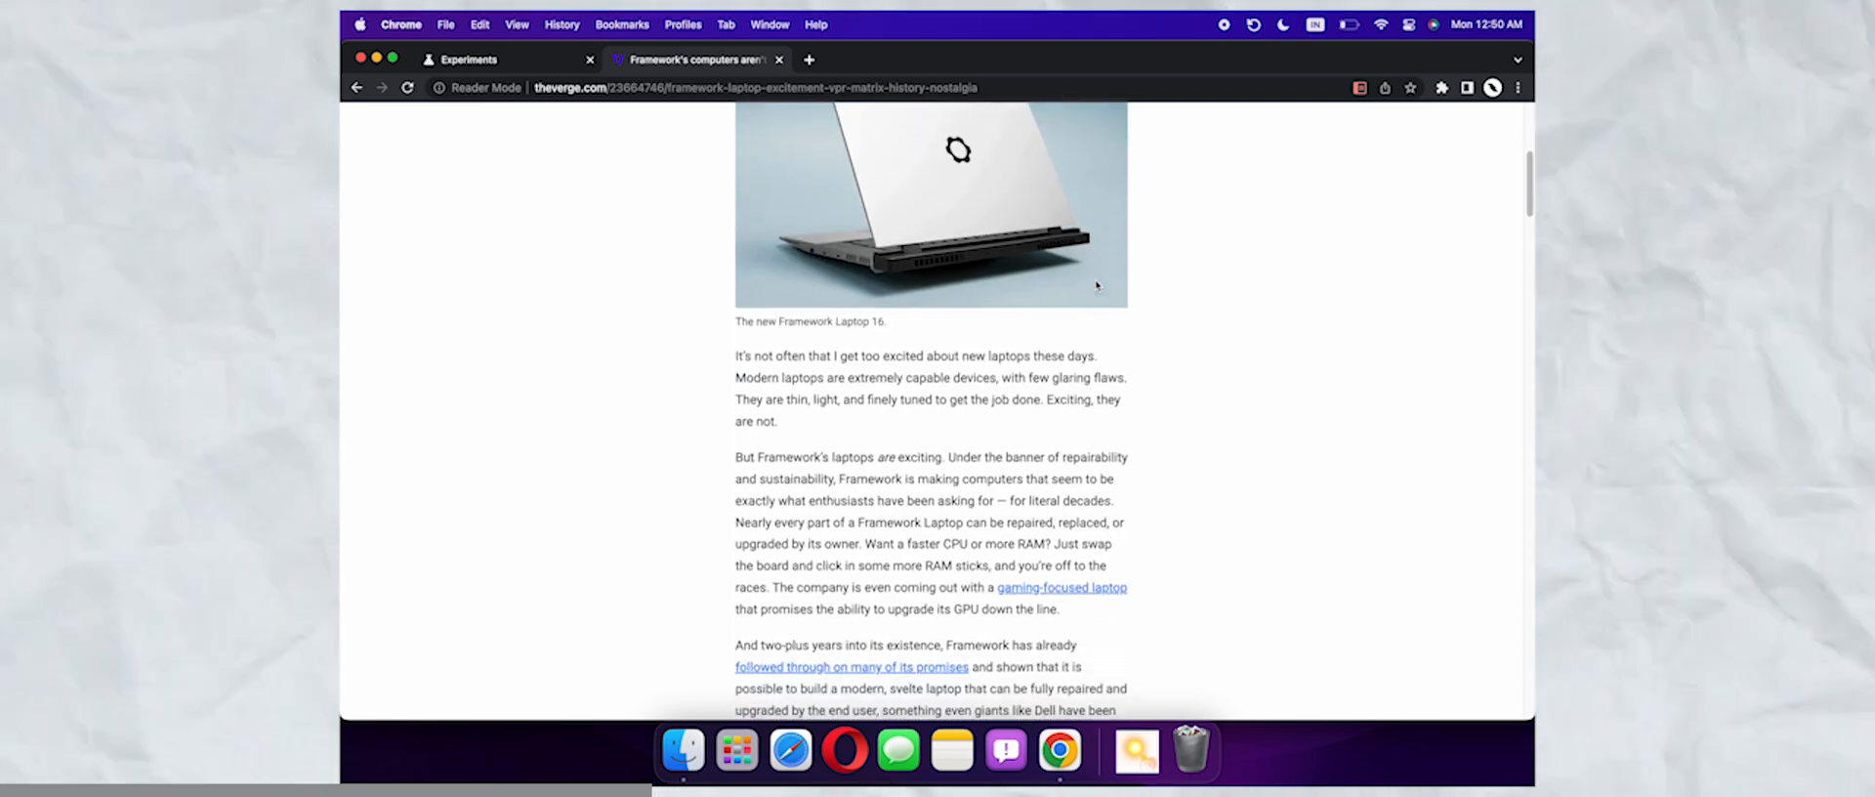
scroll(1096, 284, "down", 3)
scroll(1097, 285, "down", 6)
scroll(1096, 285, "down", 5)
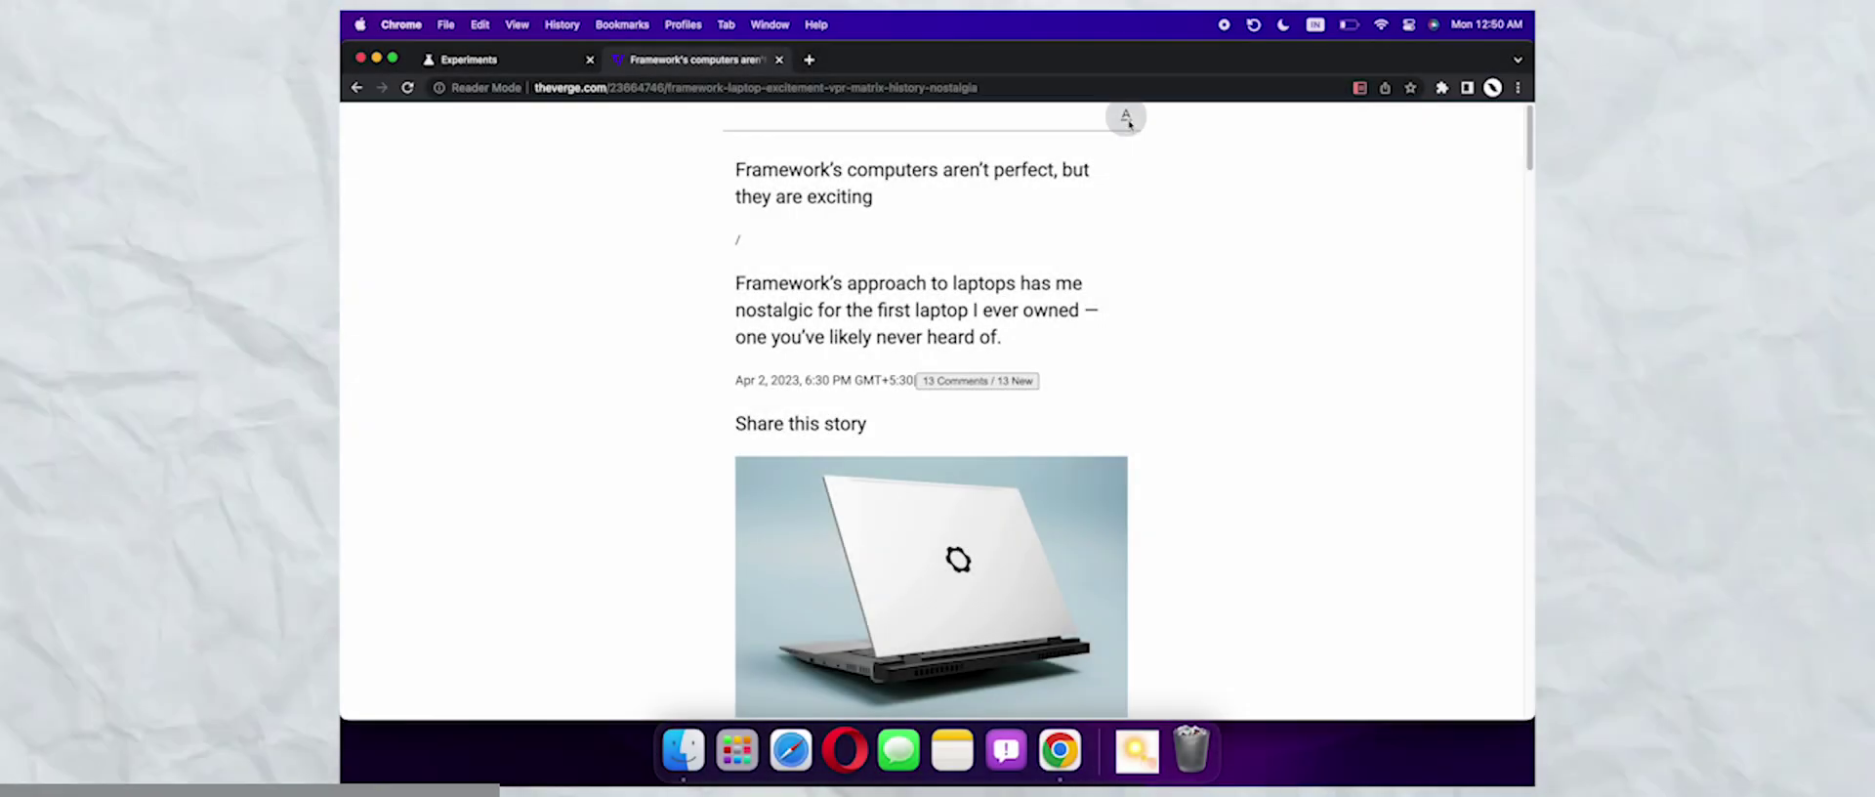
left_click(1125, 118)
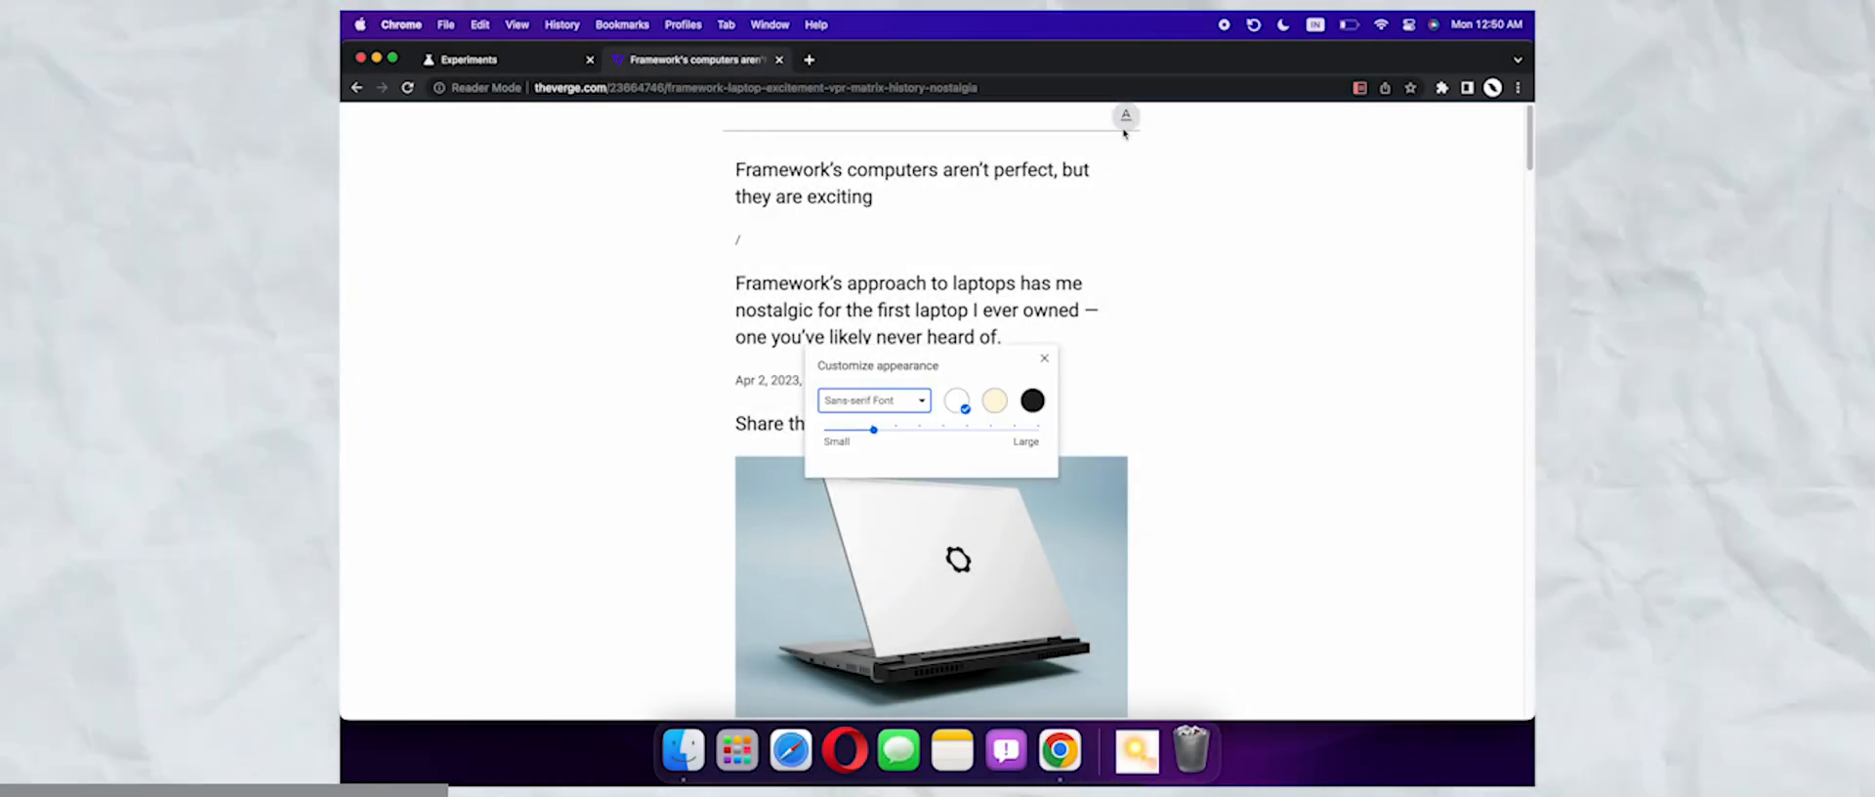
left_click(995, 400)
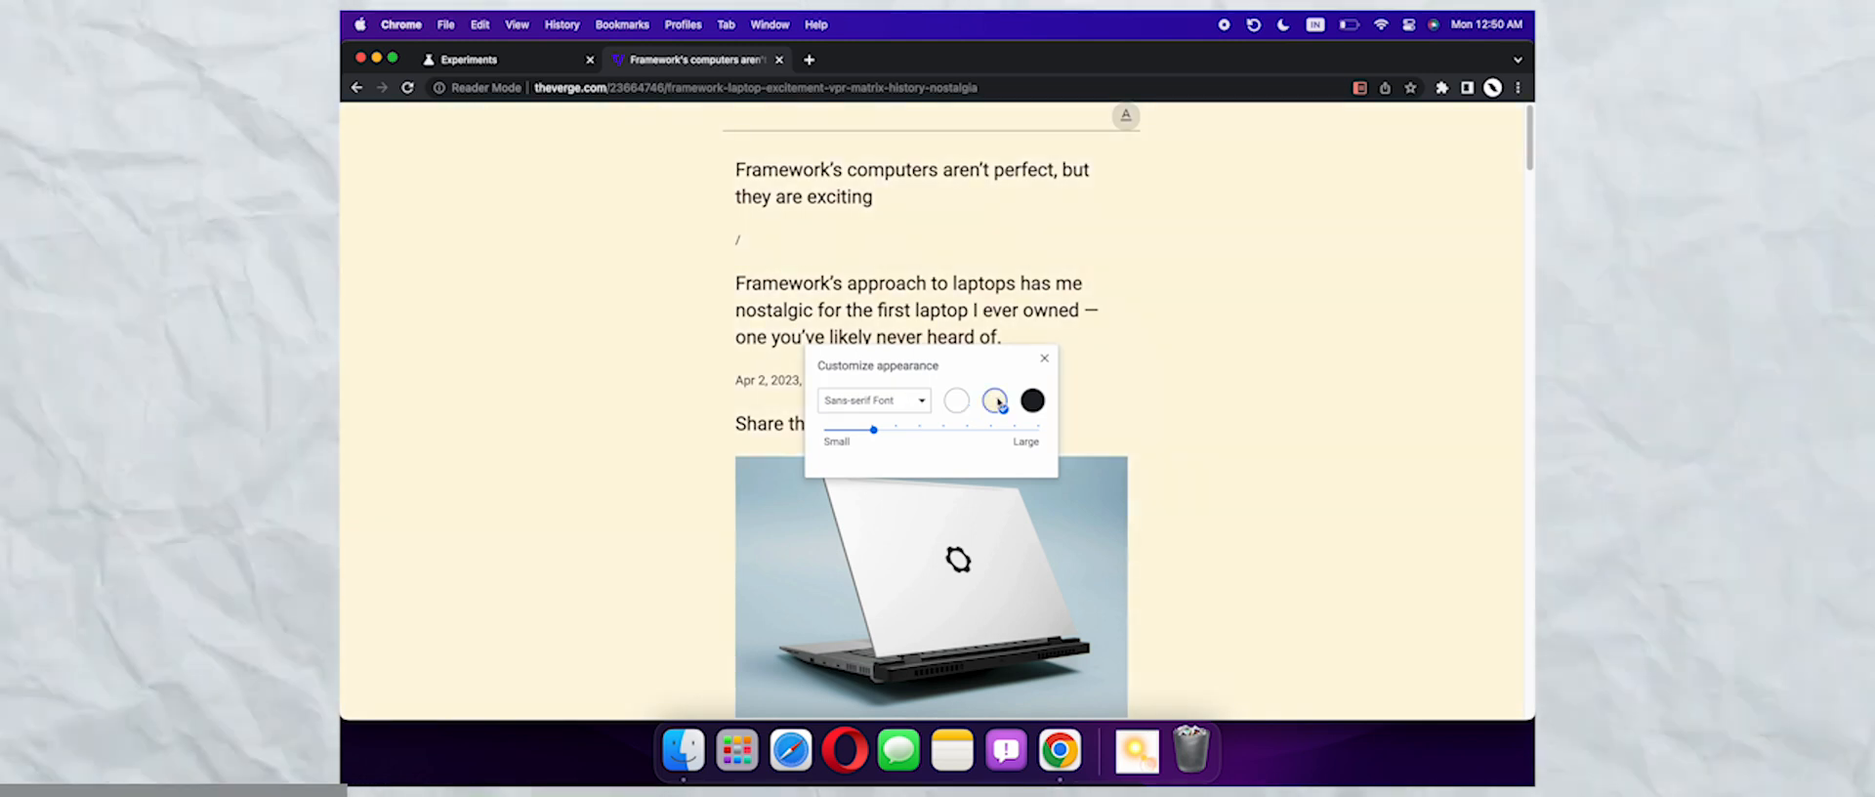
left_click(1033, 402)
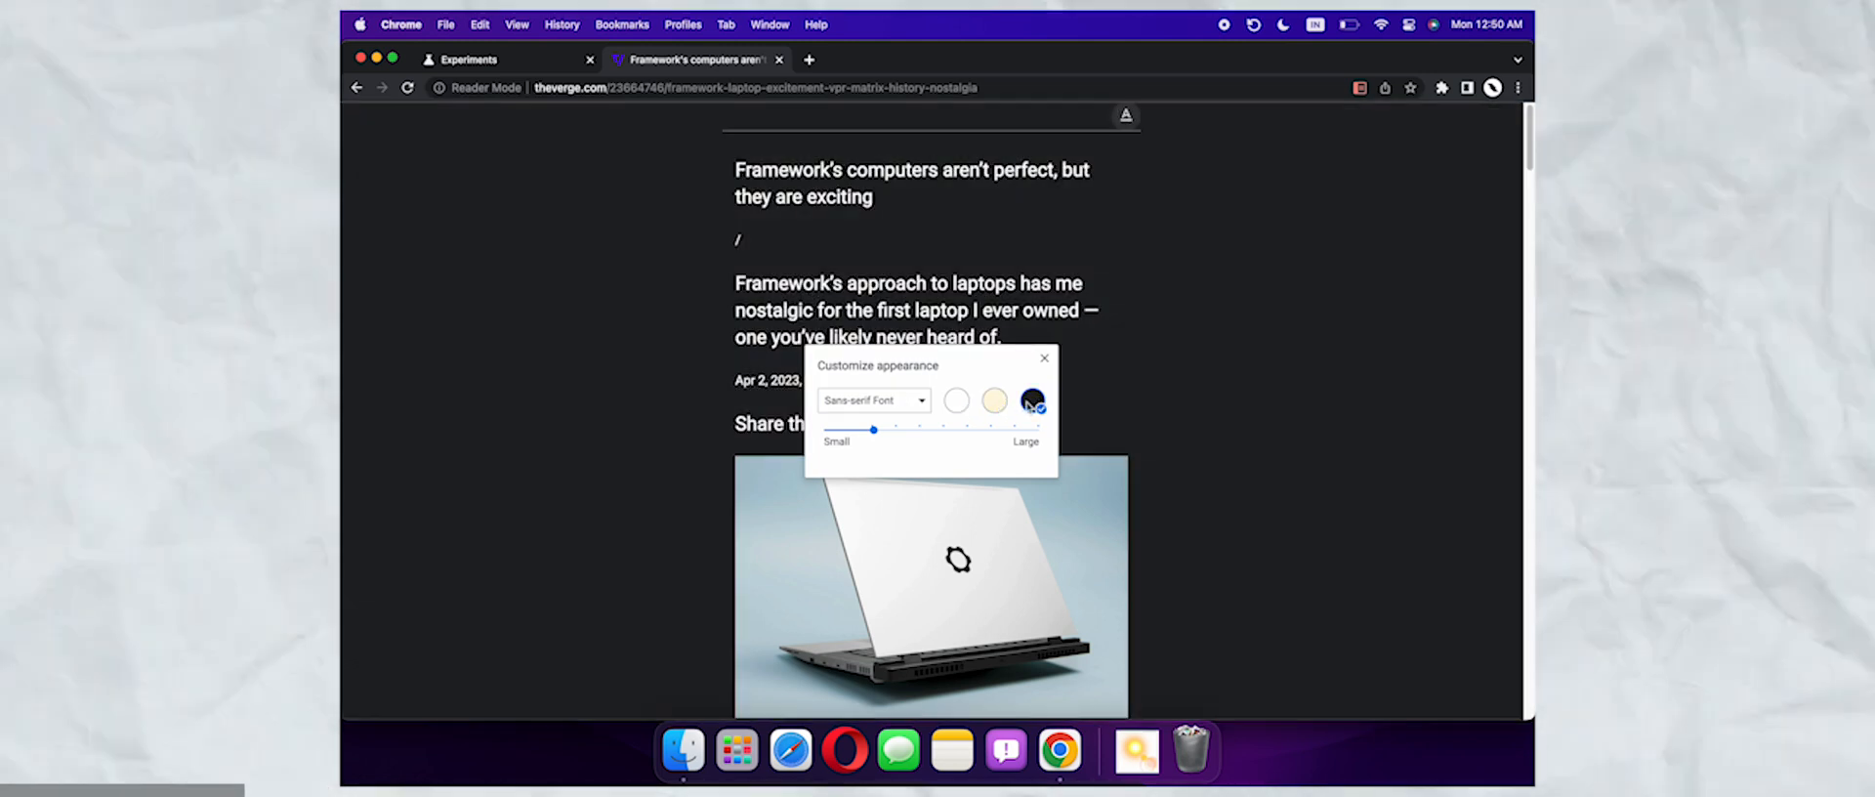
left_click(995, 401)
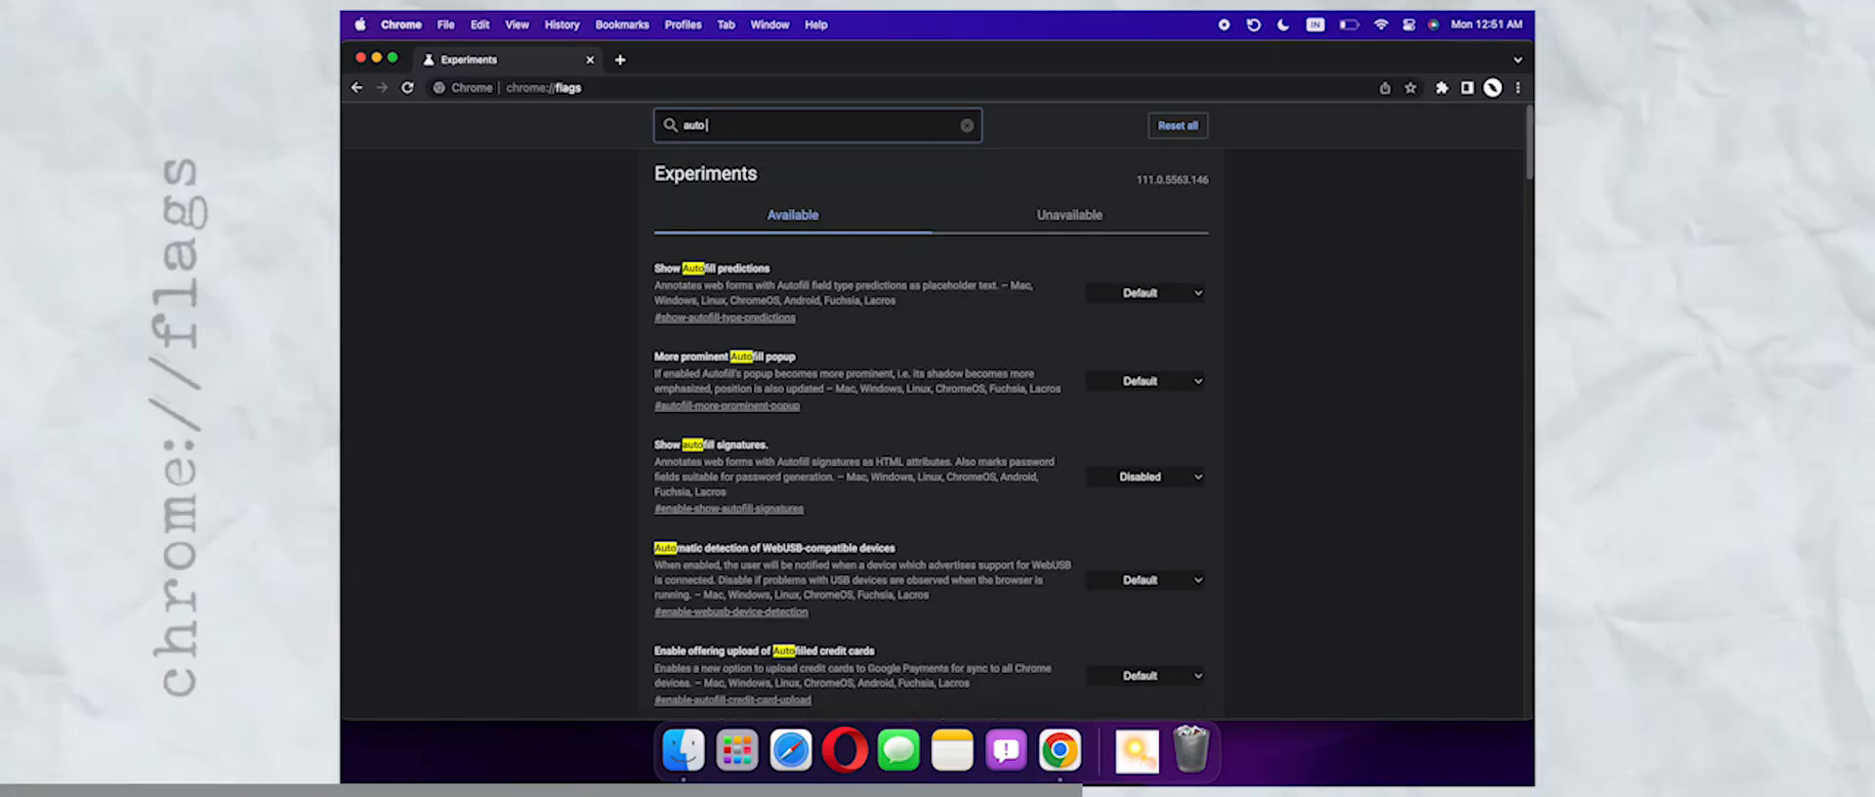
type(" dark mo")
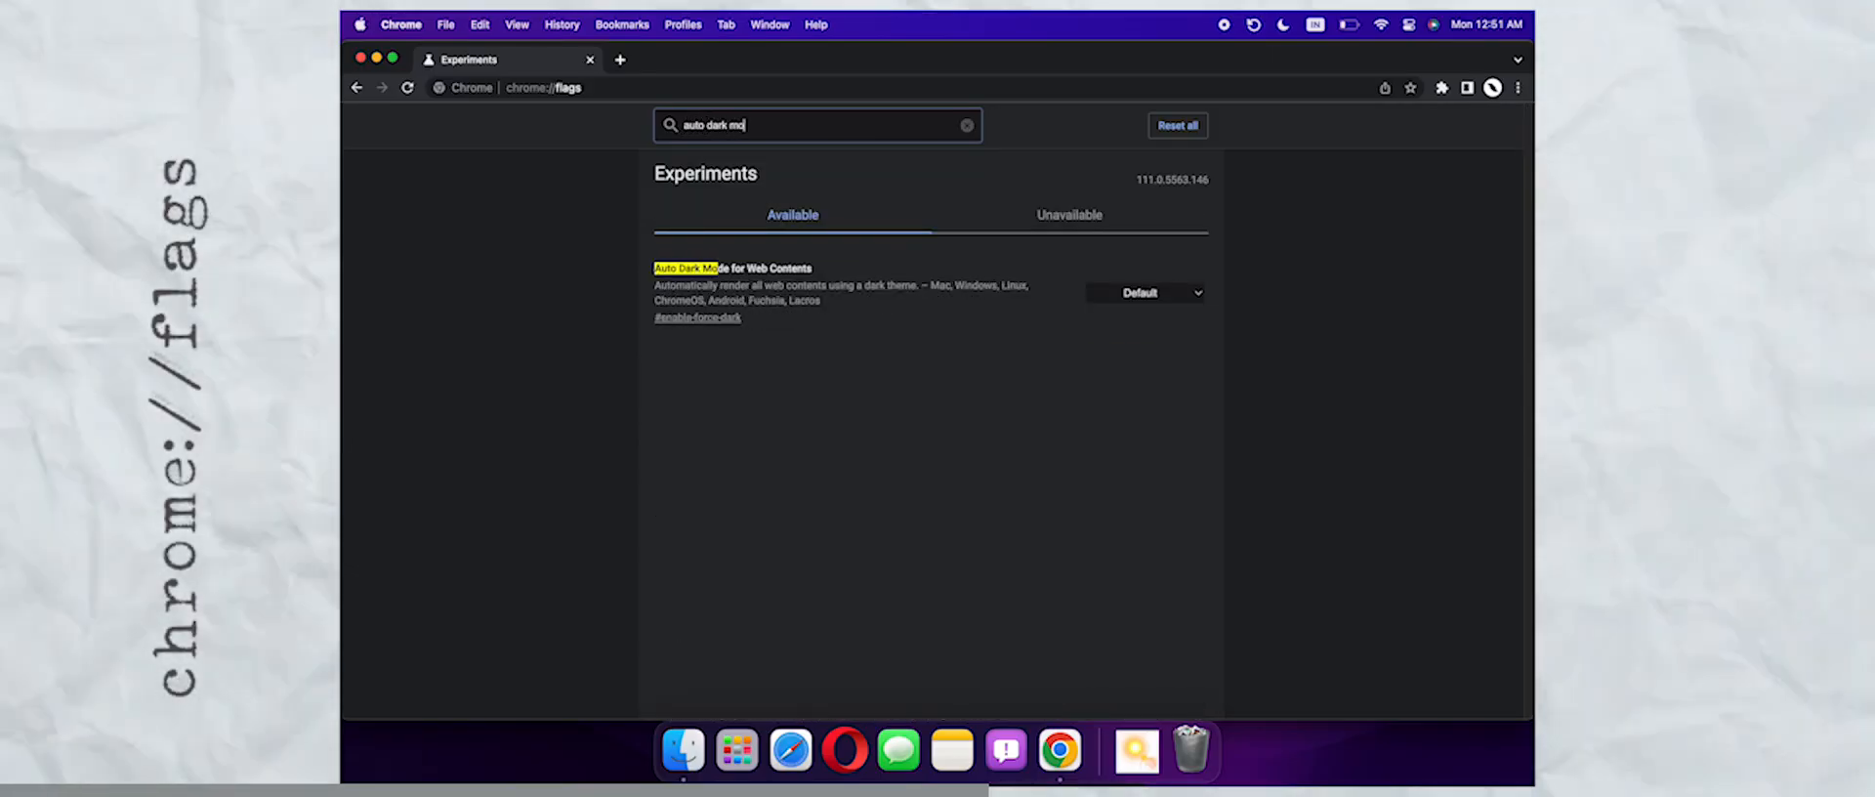
Step: Set Auto Dark Mode for Web Contents to Enabled and relaunch Chrome
left_click(1158, 292)
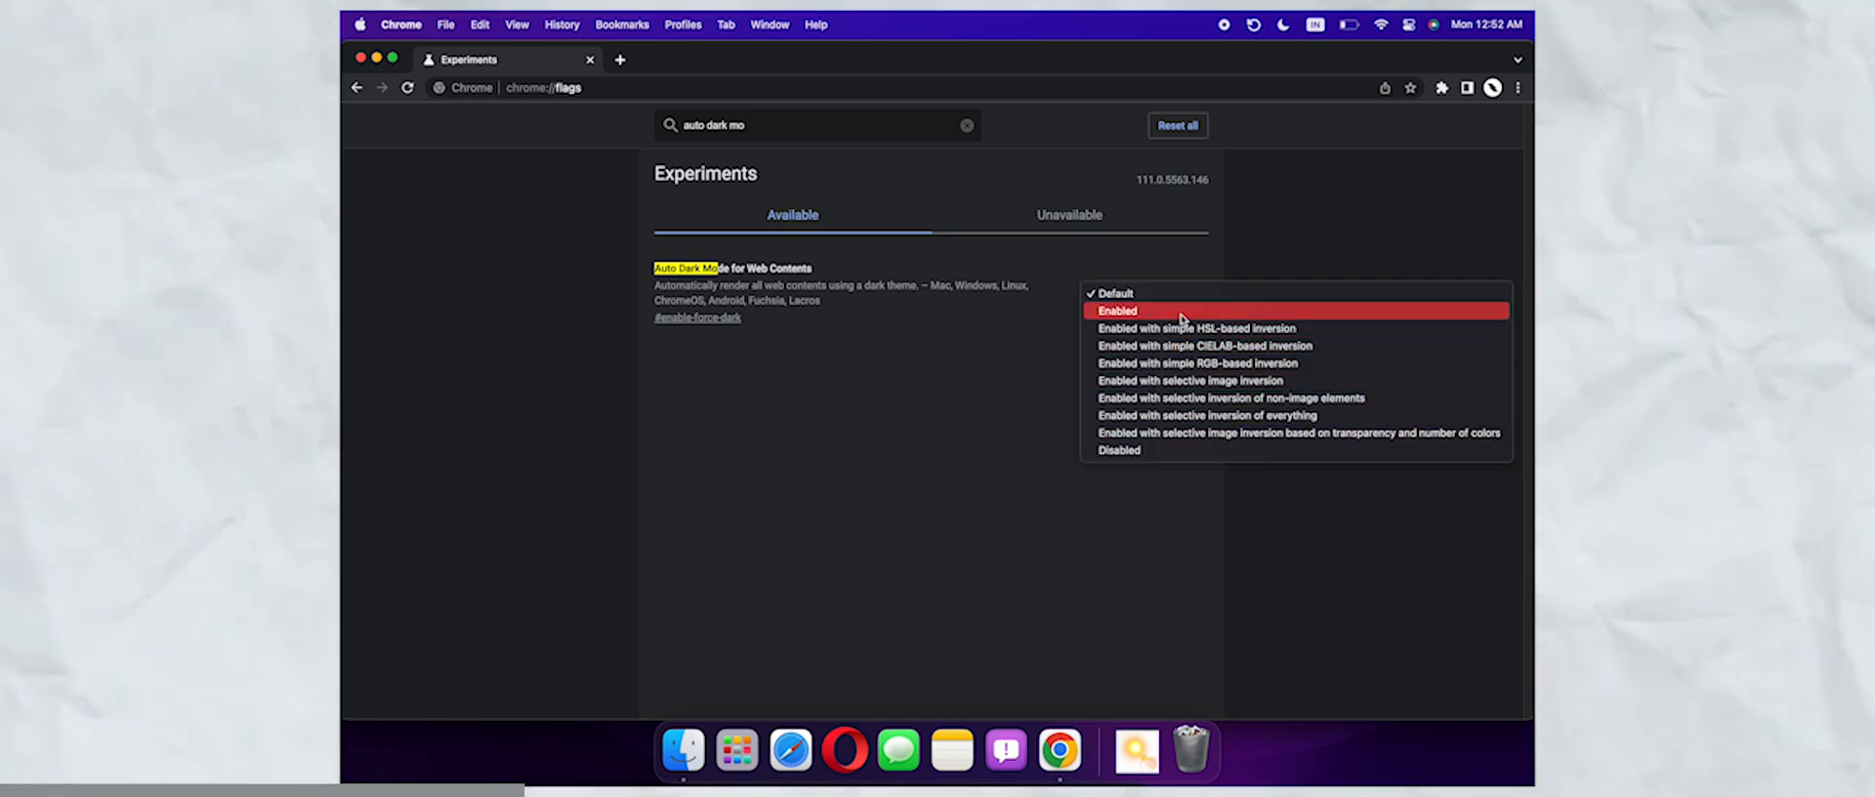
left_click(1182, 314)
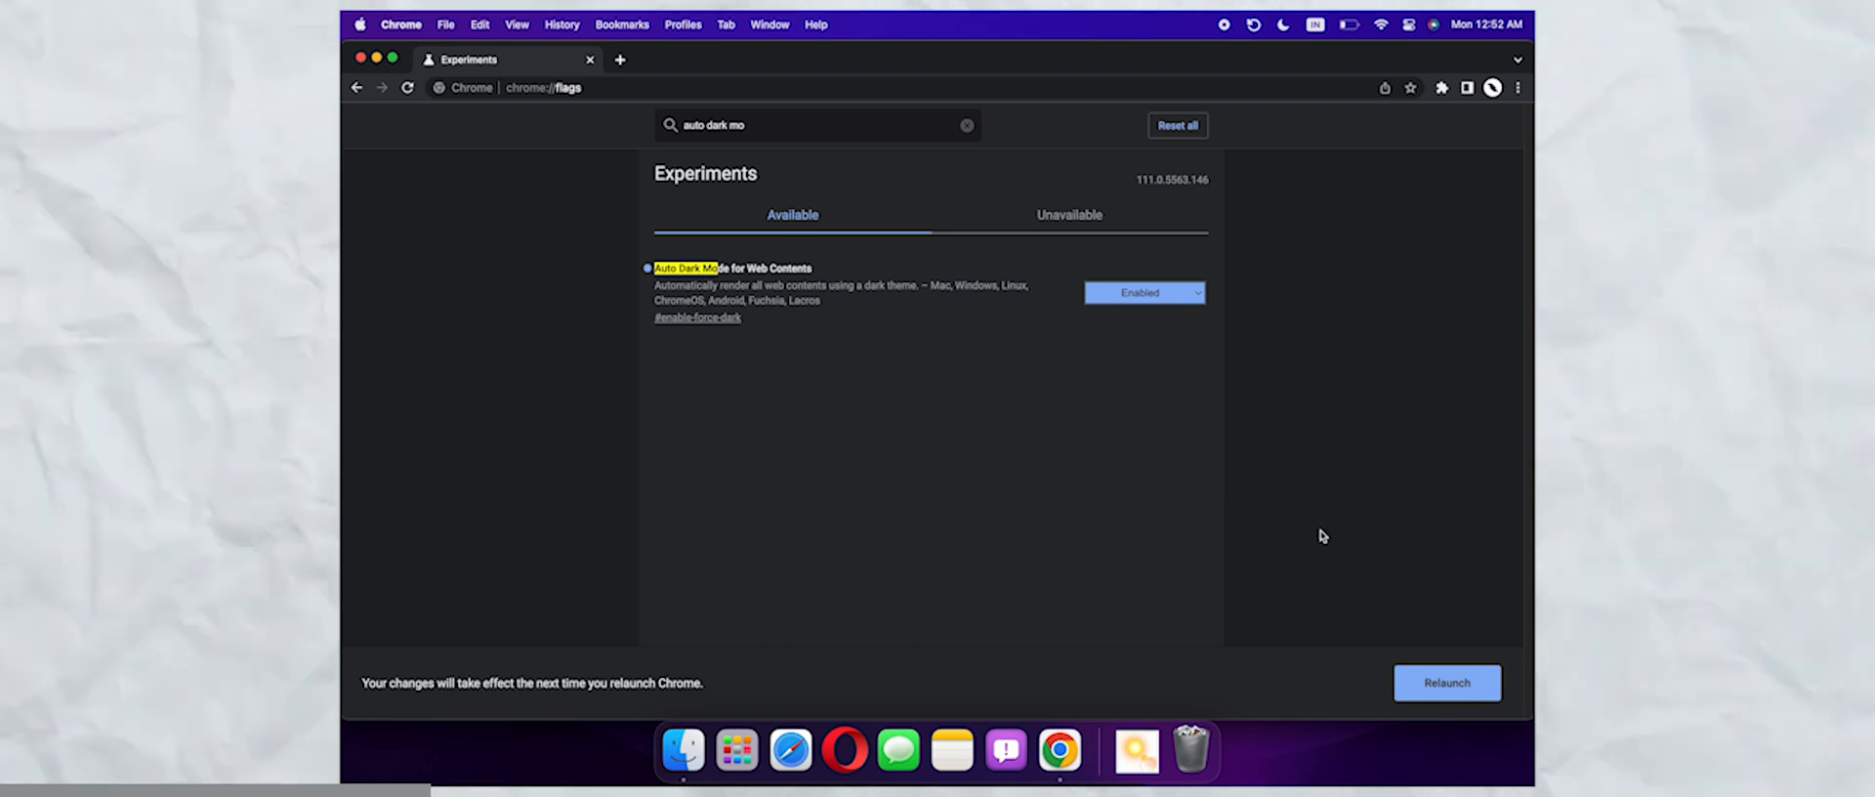
left_click(1432, 684)
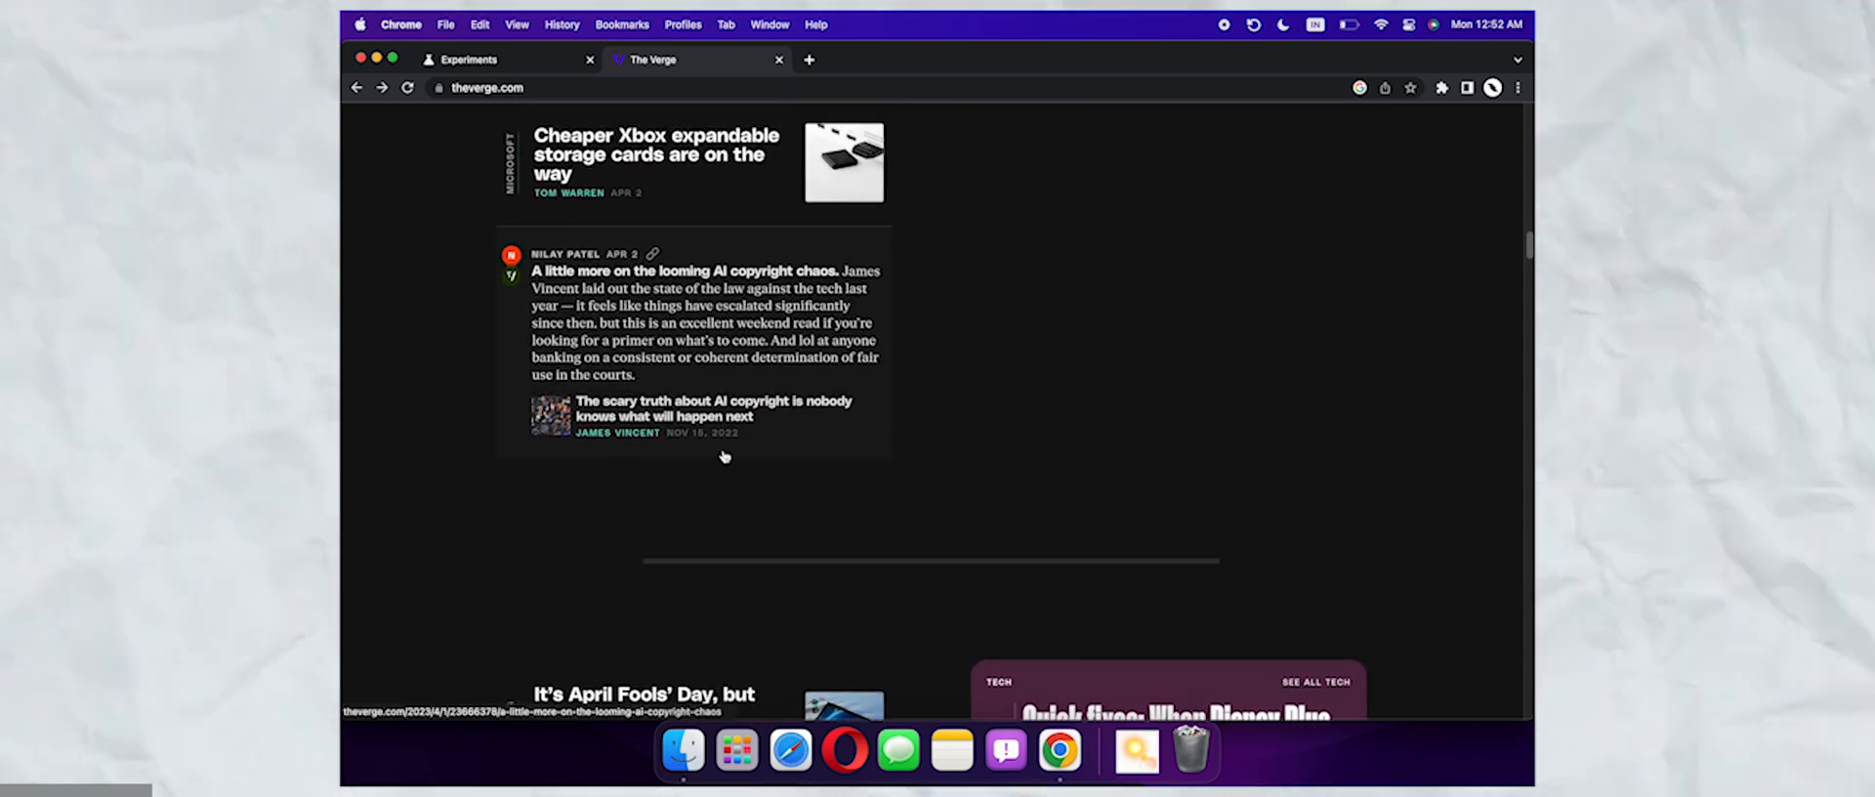
scroll(870, 370, "down", 5)
scroll(724, 458, "down", 3)
scroll(724, 457, "down", 5)
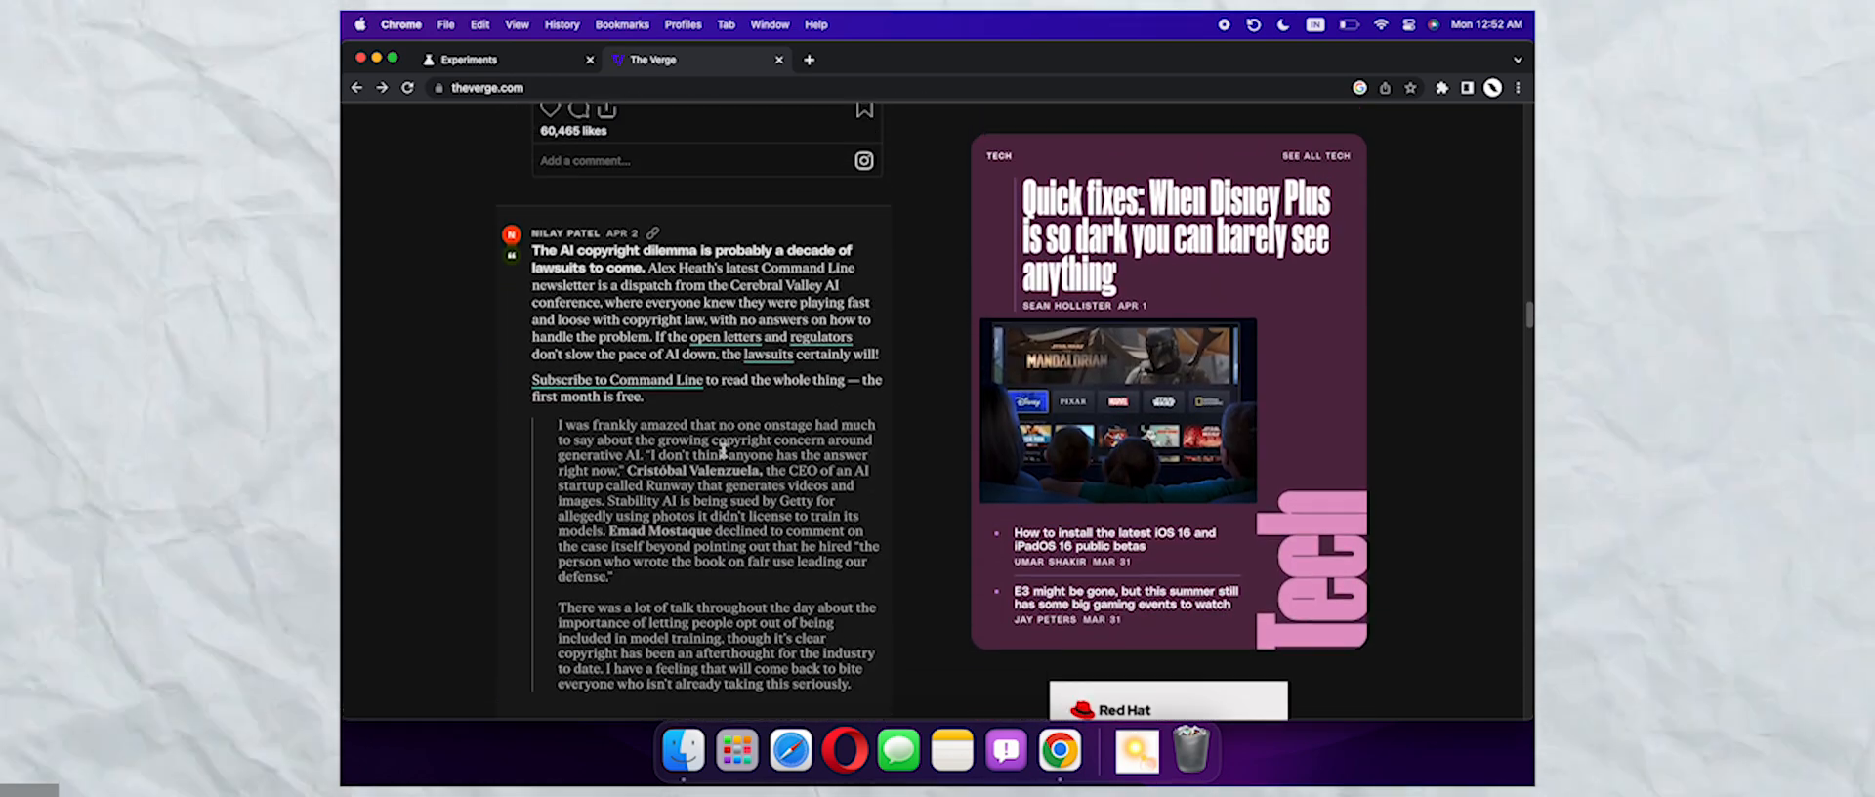